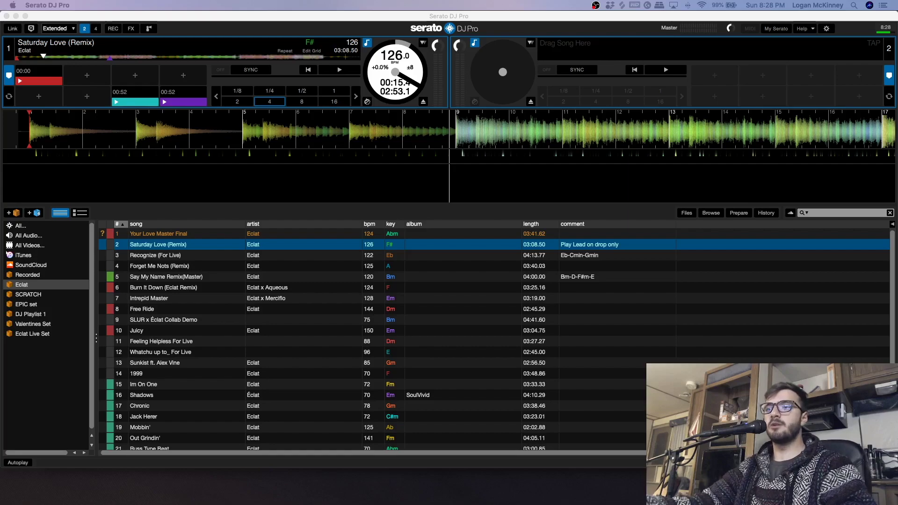
Switch to Chrome and examine the OBS Studio download page for the operating system and installer options.
click(200, 486)
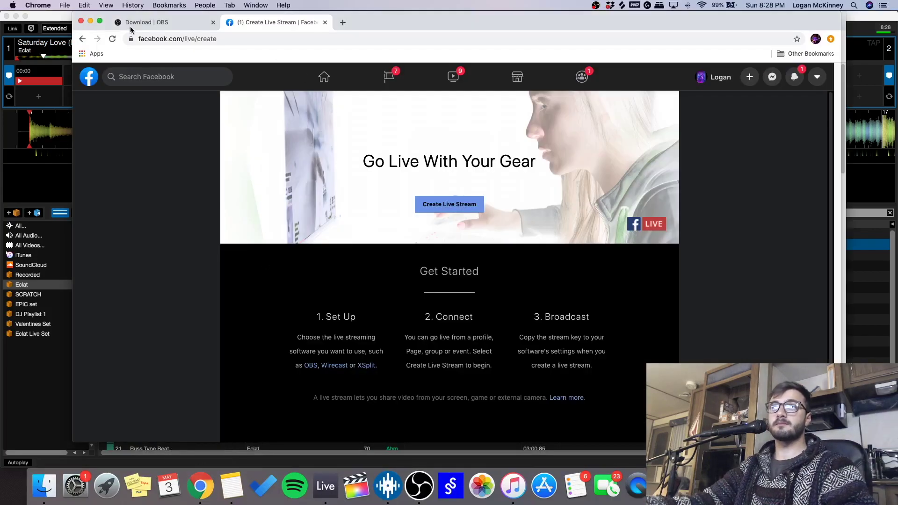
click(143, 24)
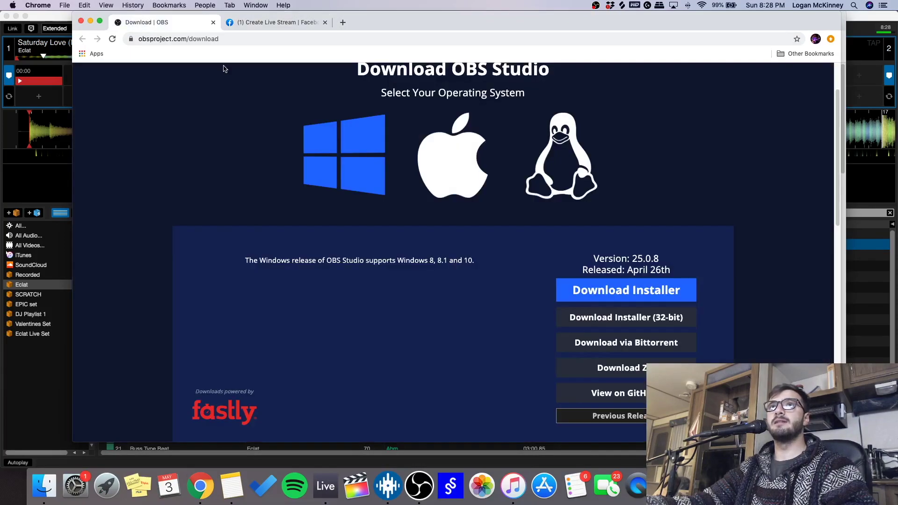
scroll(595, 150, up, 2)
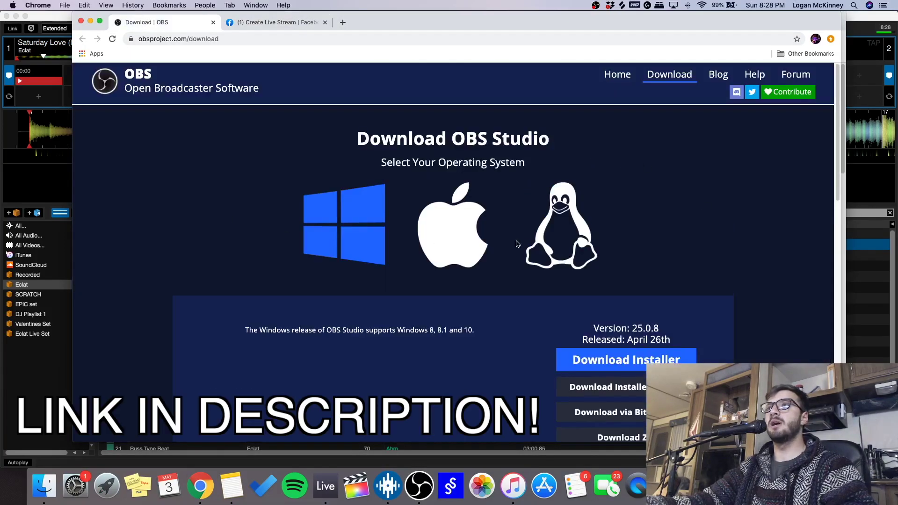
scroll(778, 224, down, 4)
scroll(778, 224, up, 2)
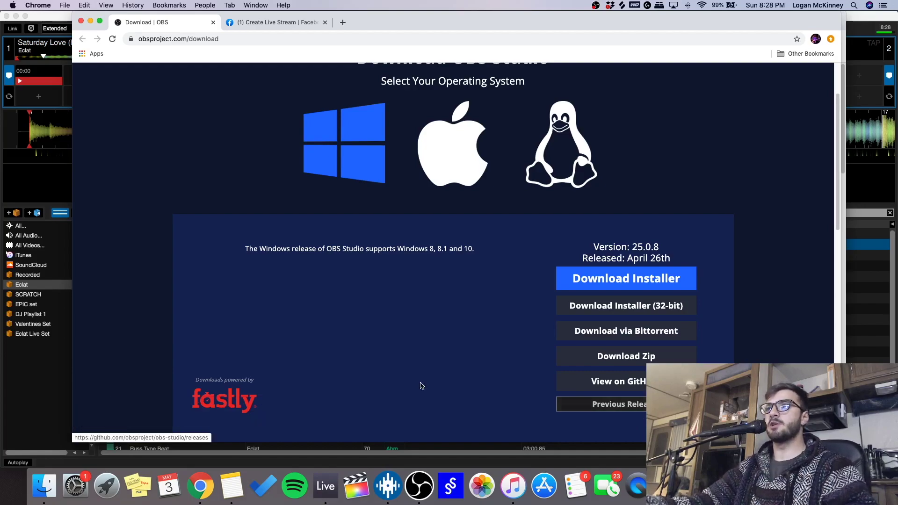
Switch to OBS and place its window over the middle of the Serato DJ Pro window.
click(36, 398)
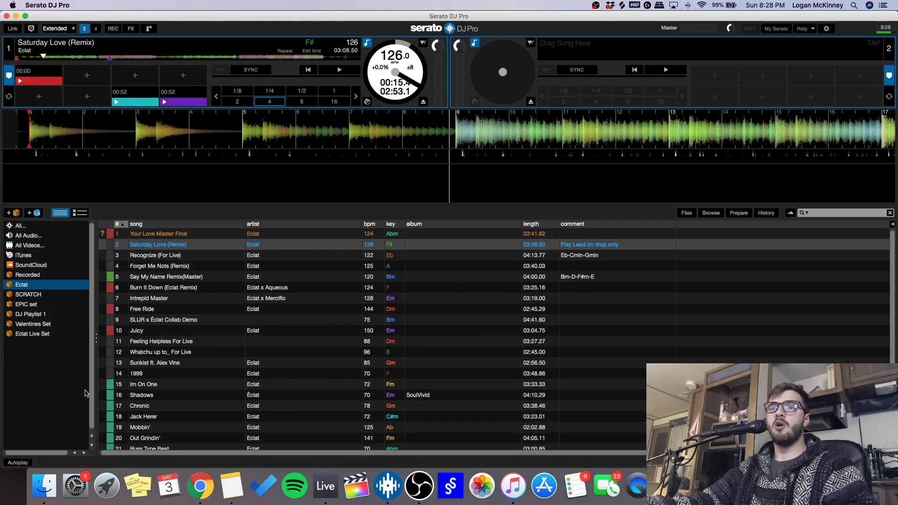
drag(0, 196, 504, 93)
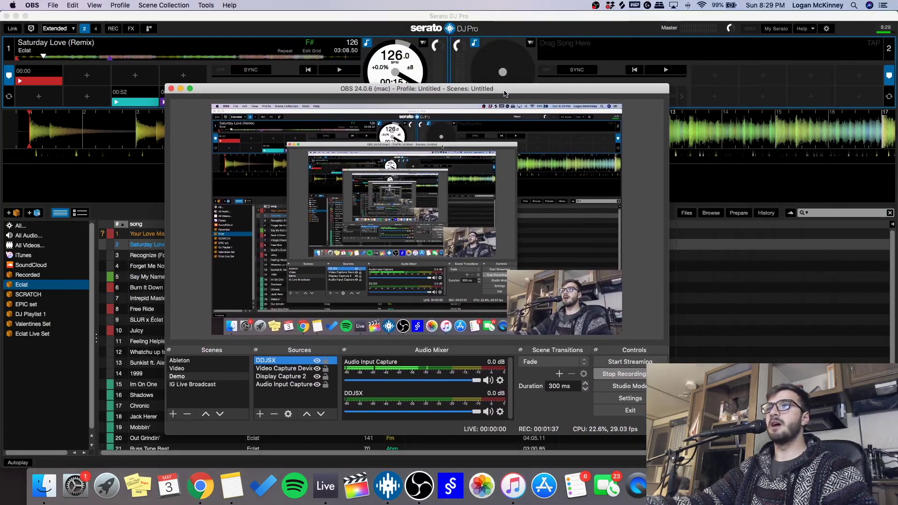
drag(503, 93, 526, 69)
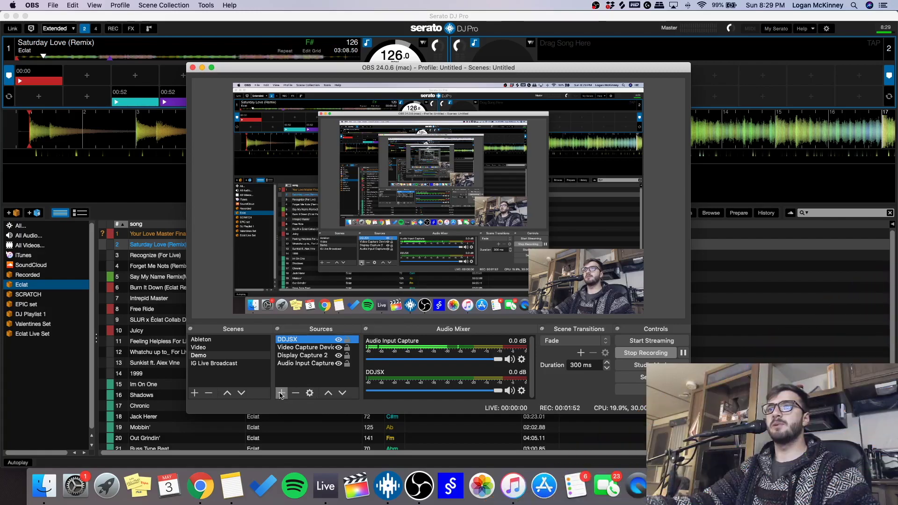
Create a new Video Capture Device source in the Demo scene without assigning a camera, and slightly shrink the webcam overlay.
click(281, 392)
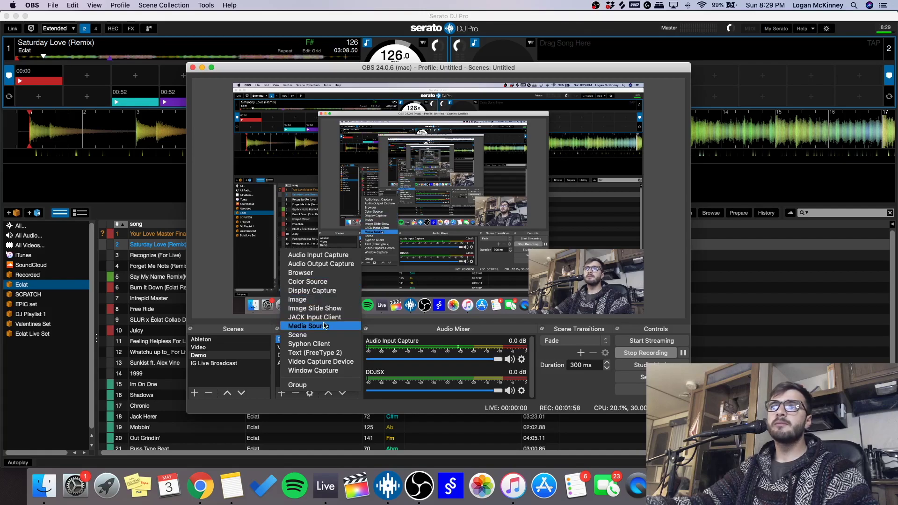
click(321, 363)
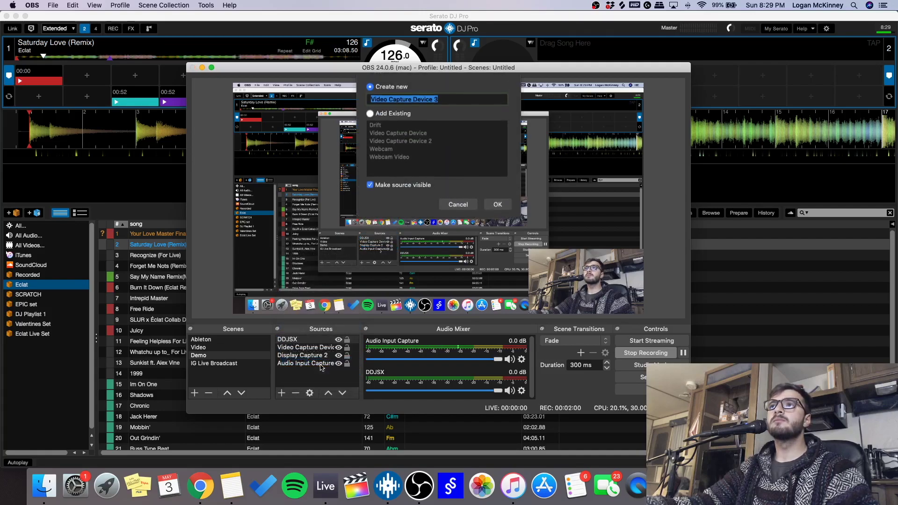
click(497, 203)
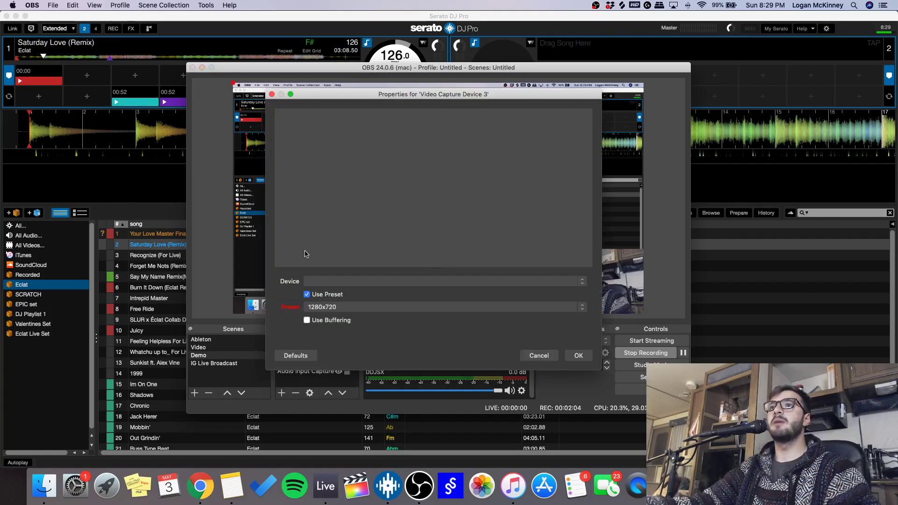
click(442, 284)
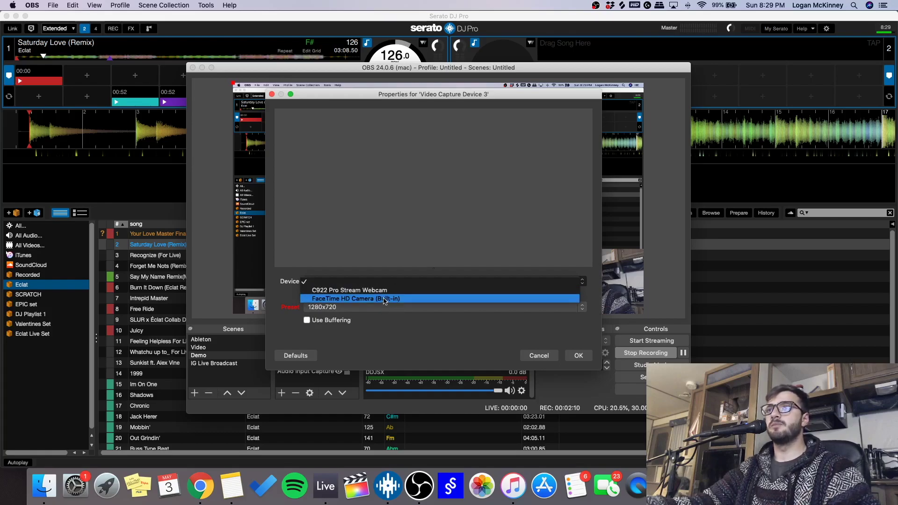
click(539, 356)
click(539, 356)
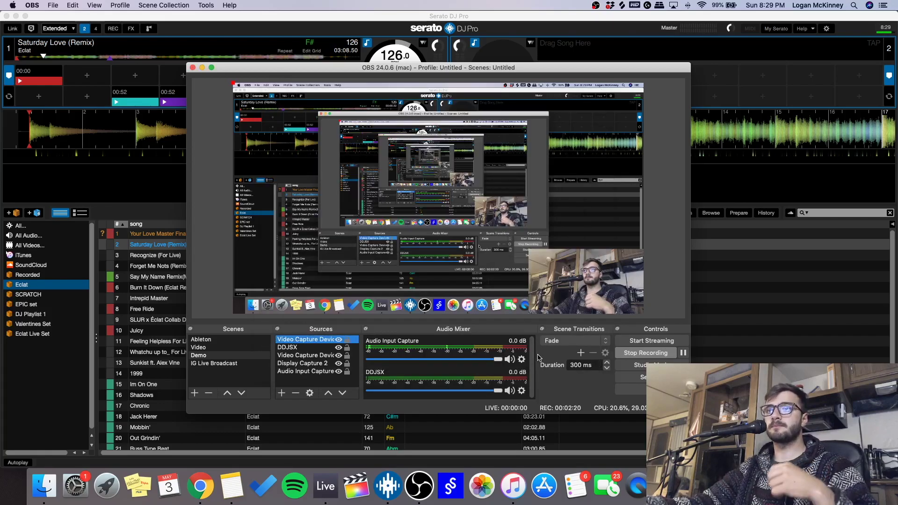
click(576, 280)
drag(530, 249, 531, 251)
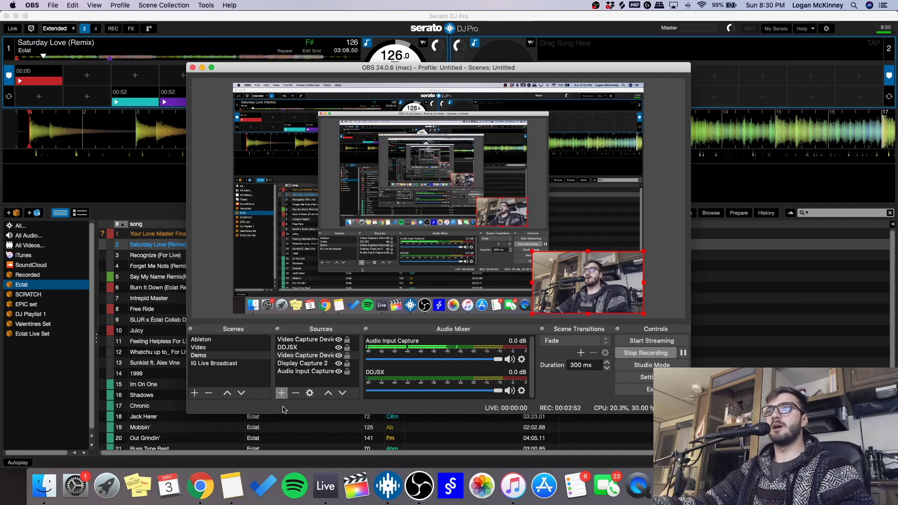
Create a new Audio Input Capture source in the Demo scene, leaving its device on Default.
click(283, 393)
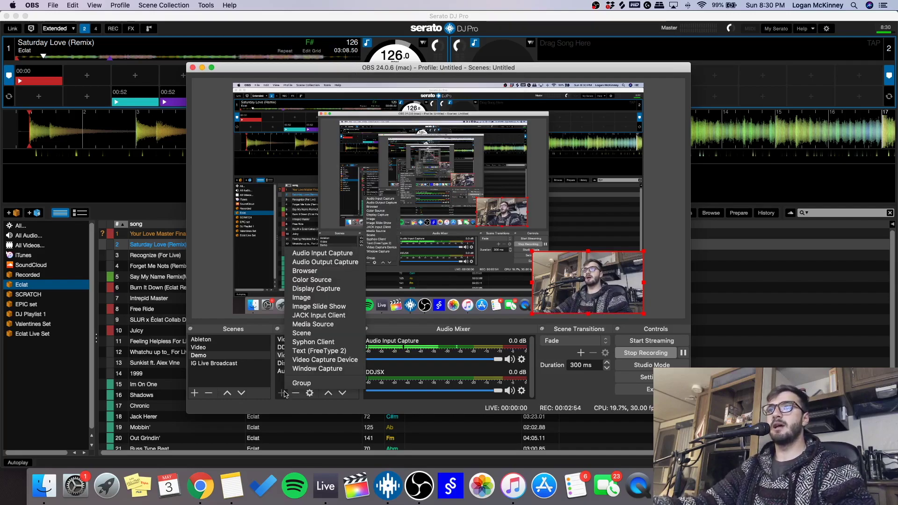
click(335, 253)
click(497, 205)
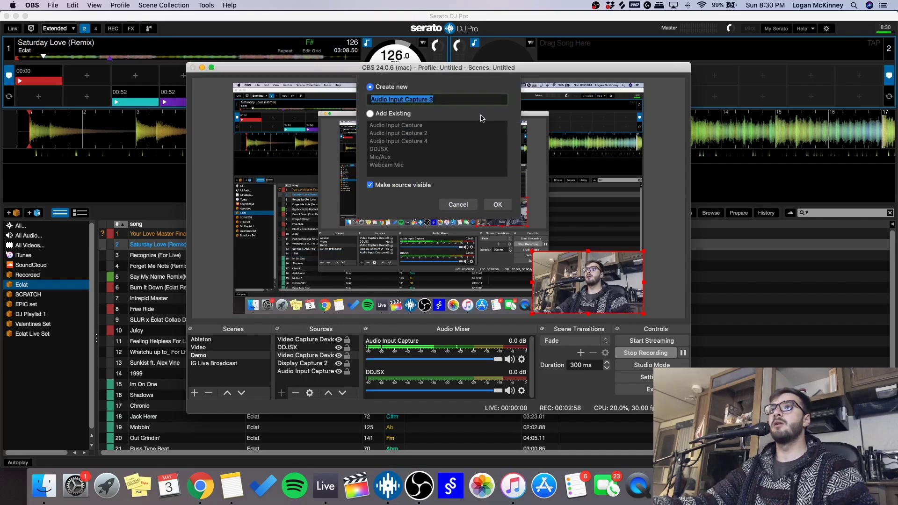
click(382, 122)
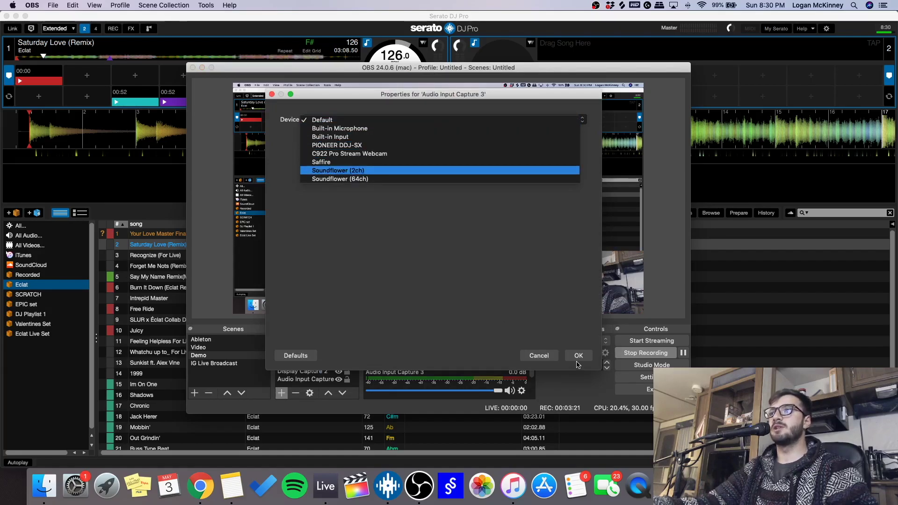
click(545, 359)
click(539, 356)
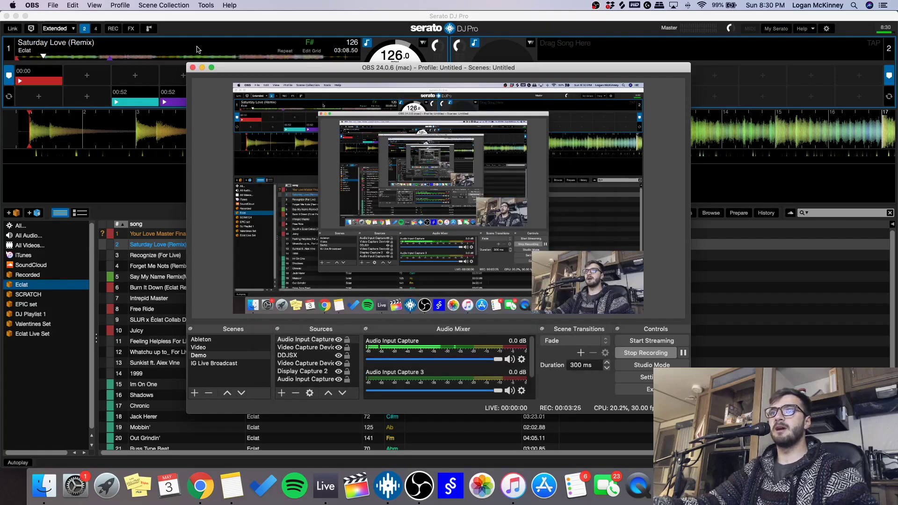
Play Saturday Love (Remix) on deck 1 in Serato DJ Pro and check the Audio Mixer levels in OBS.
click(202, 29)
click(339, 70)
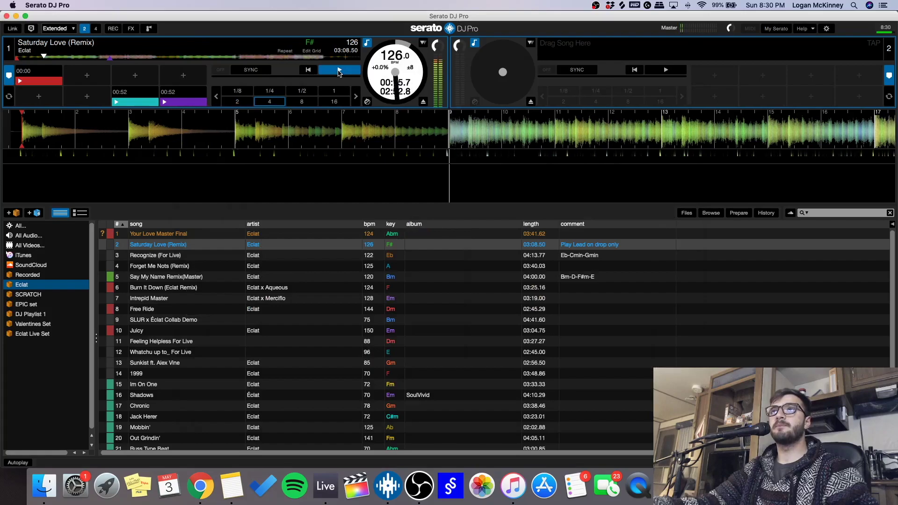
click(420, 486)
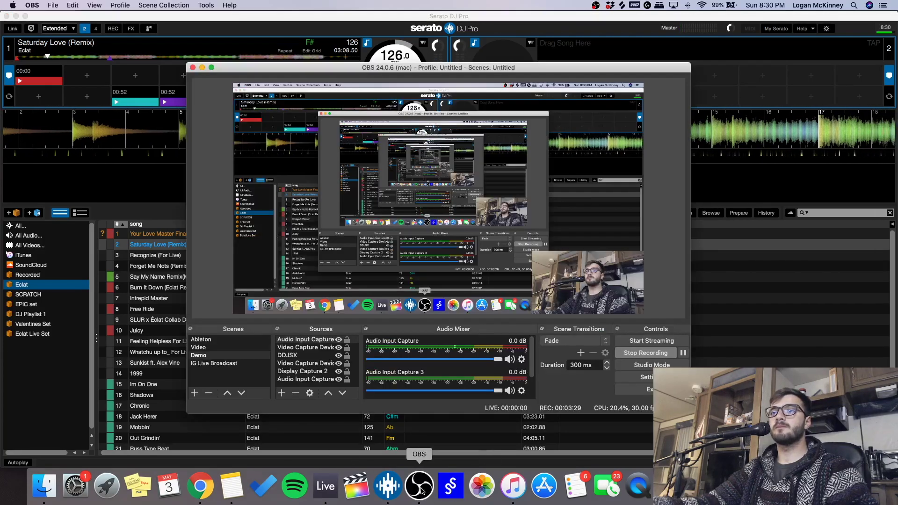
drag(374, 69, 494, 82)
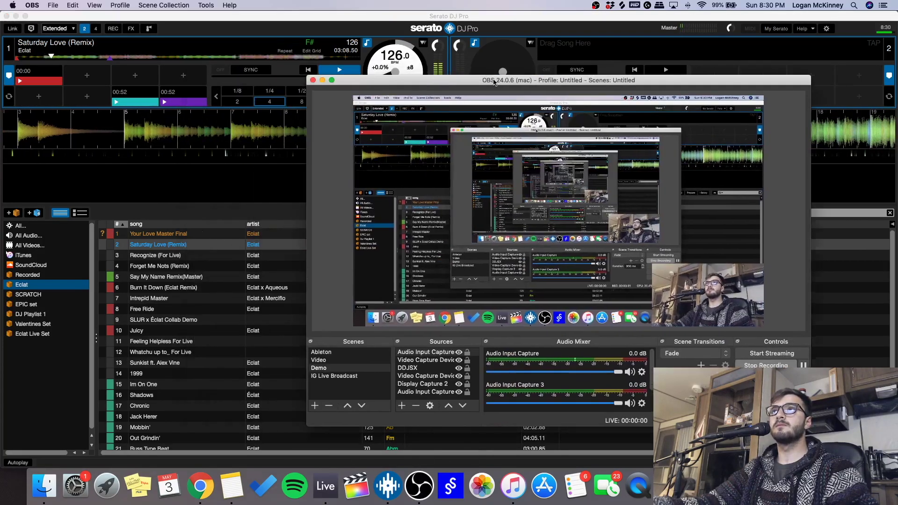
key(super+Tab)
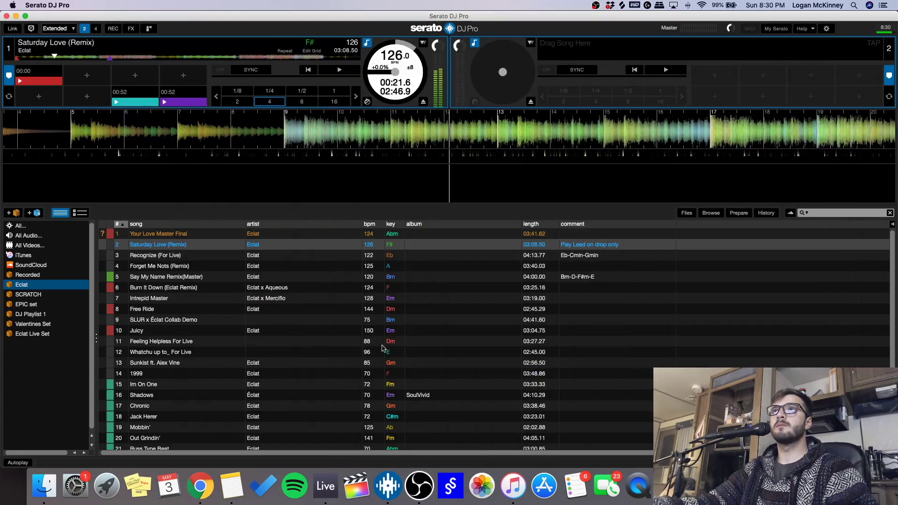
key(super+Tab)
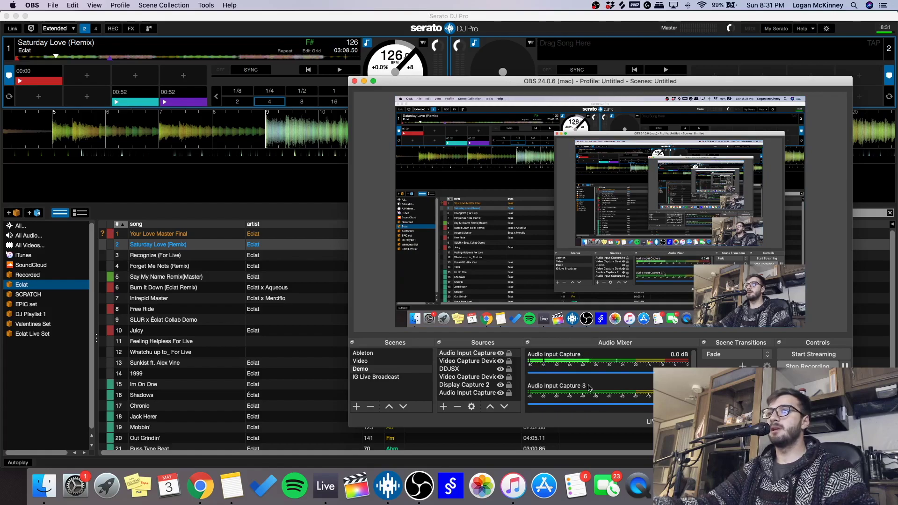
drag(532, 82, 351, 52)
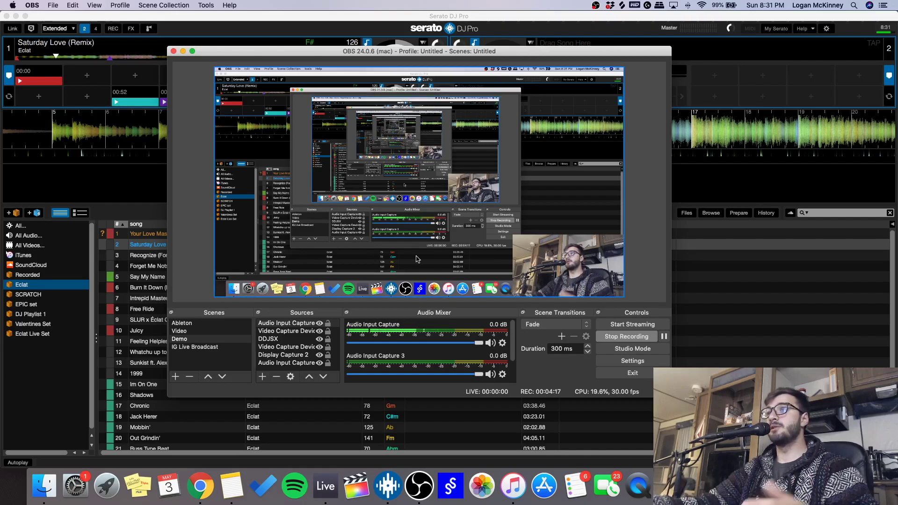
Switch to Ableton Live to view the DDJ-SX L track's input routing, and return to OBS.
click(326, 486)
click(667, 95)
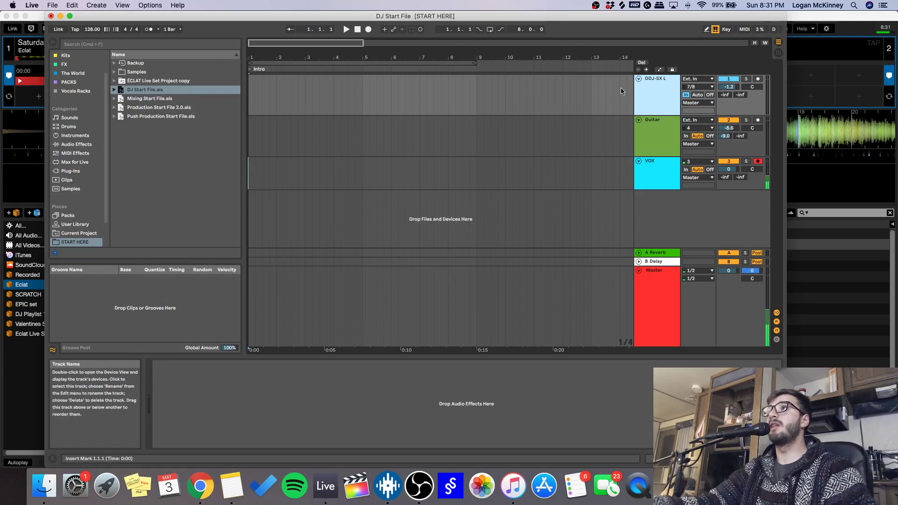
key(super+Tab)
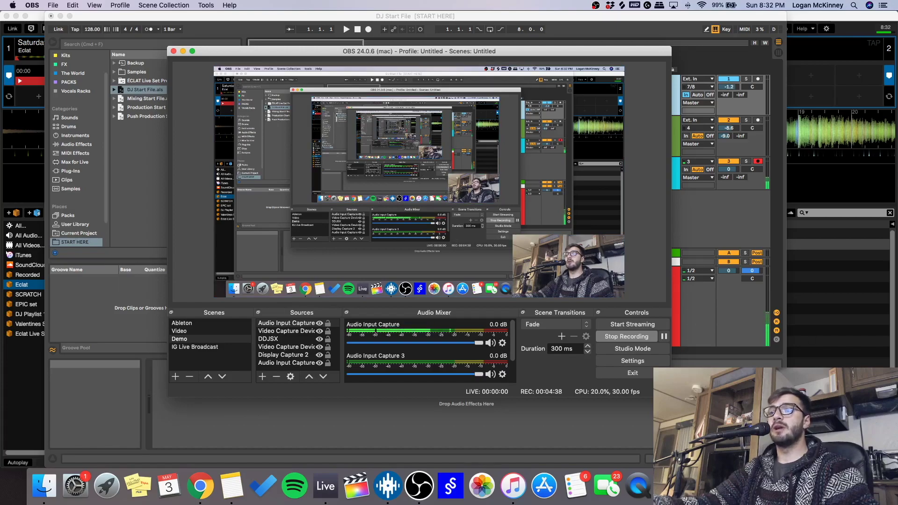
Switch to Chrome, create a live stream on Facebook's Go Live page and copy its server URL.
click(200, 486)
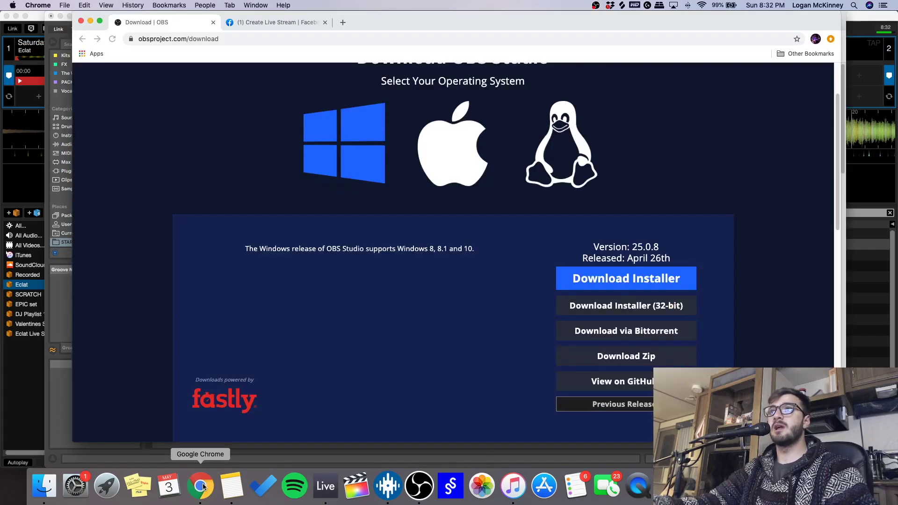
click(273, 24)
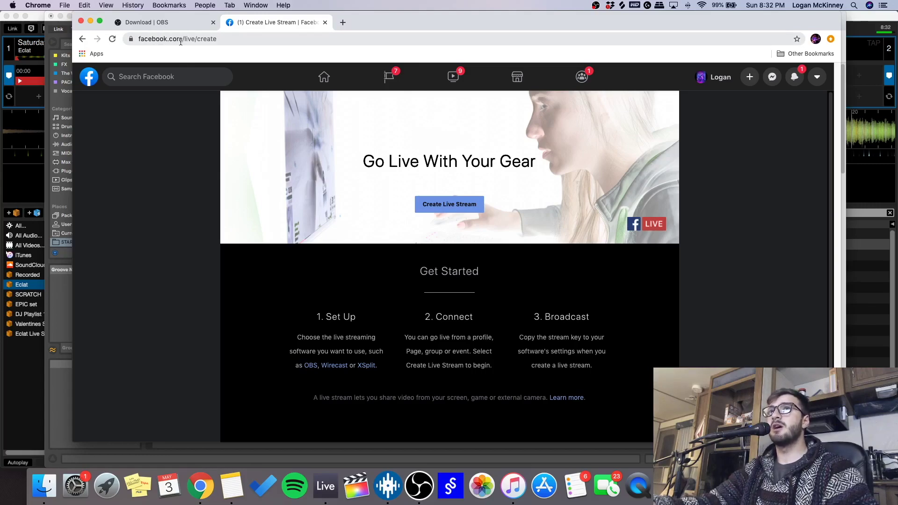
click(428, 205)
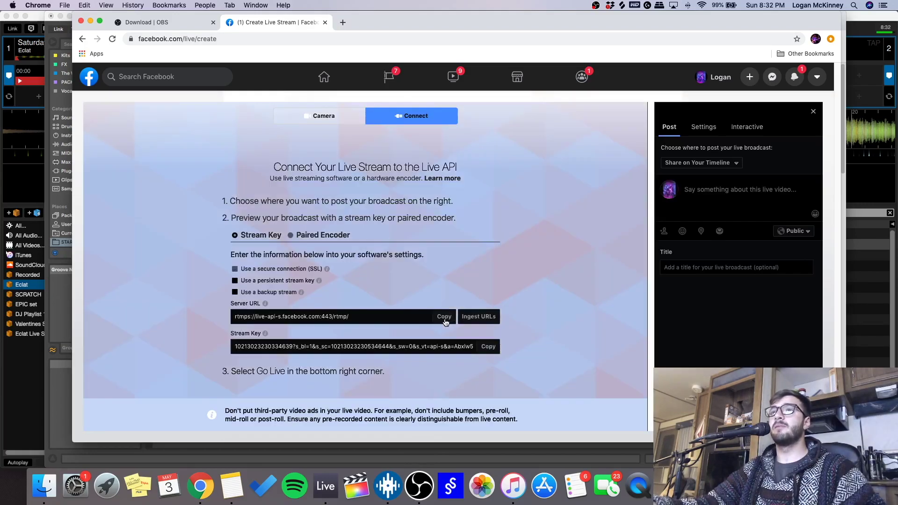
click(445, 317)
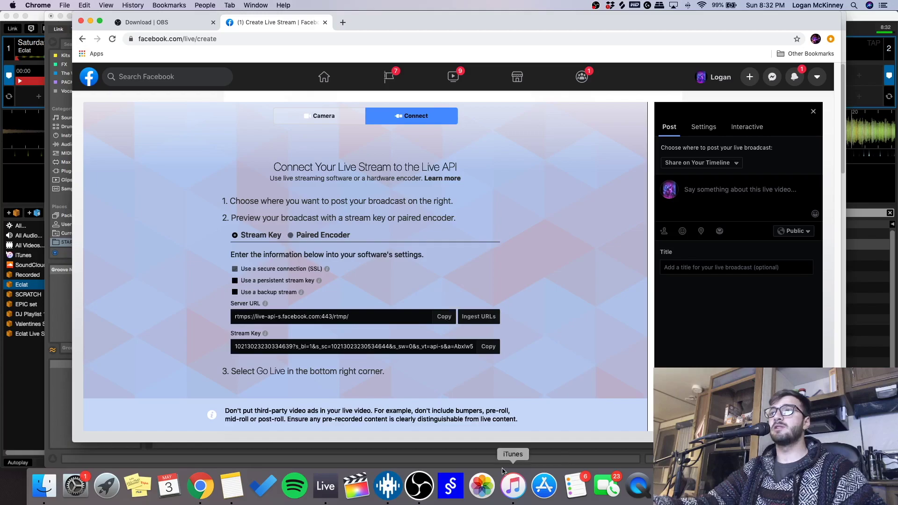
Switch to OBS and paste the copied Facebook server URL into the stream settings, keeping the service on Custom.
click(421, 492)
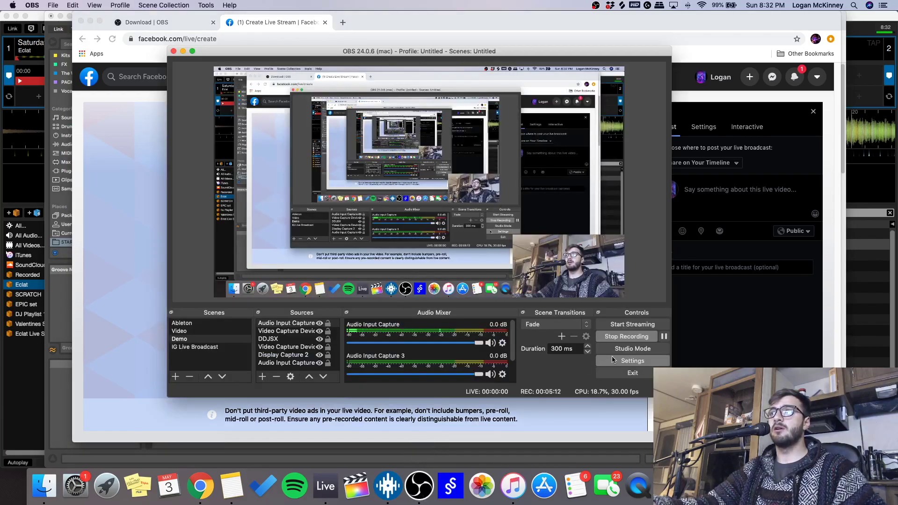
click(642, 363)
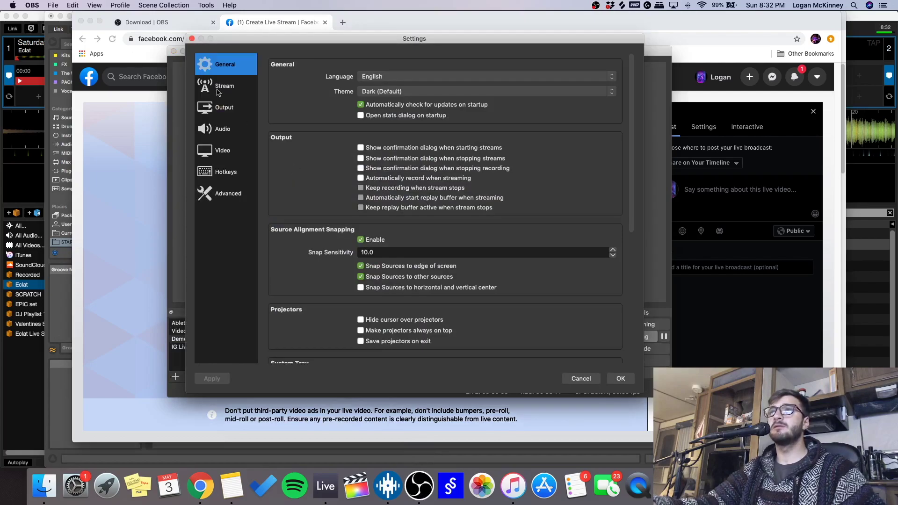
click(218, 88)
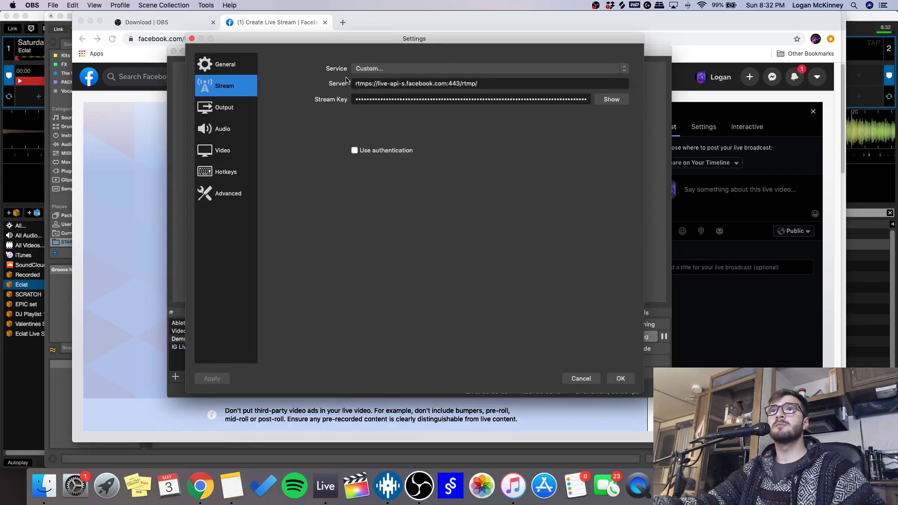
double_click(466, 85)
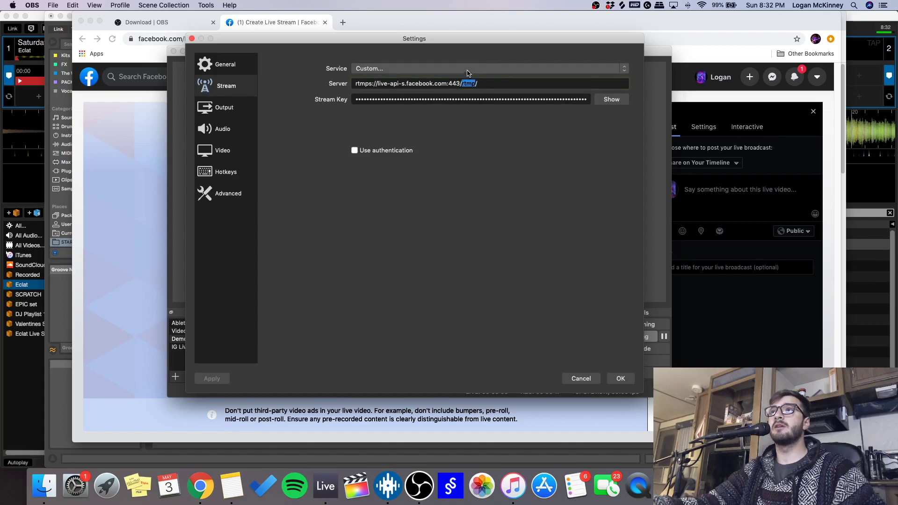
click(449, 68)
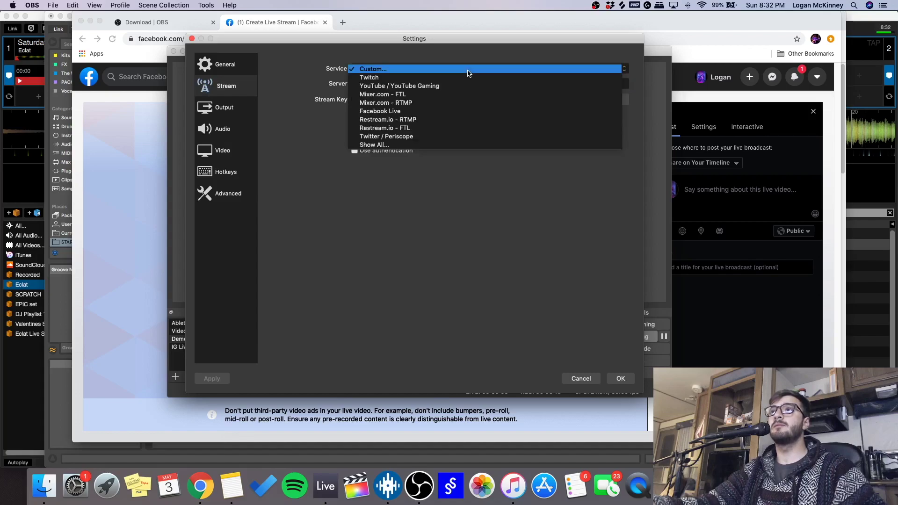
click(430, 68)
triple_click(456, 87)
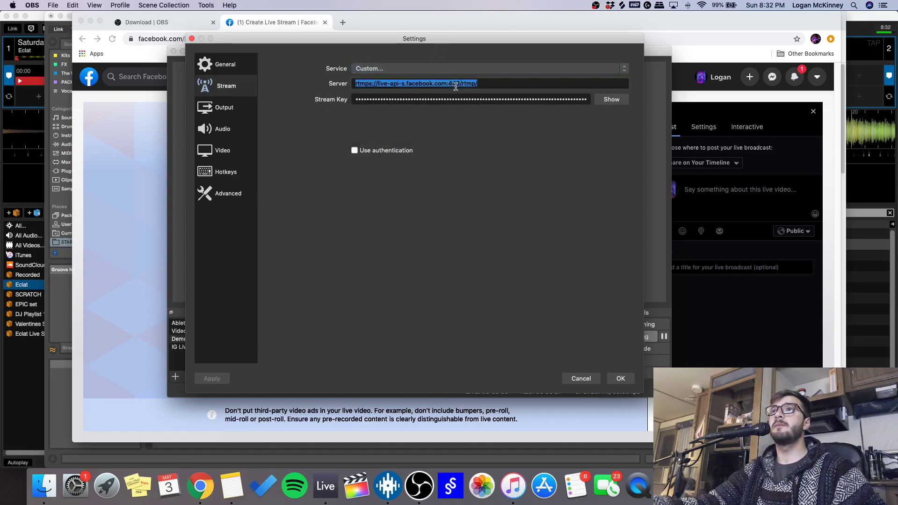
key(super+v)
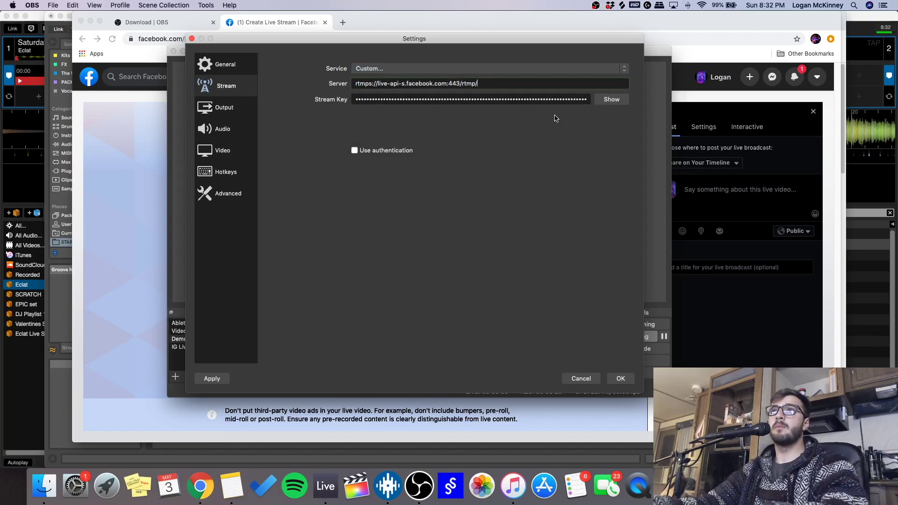
Copy the stream key from the Facebook live page, paste it into the OBS Stream Key field and apply the settings.
click(709, 326)
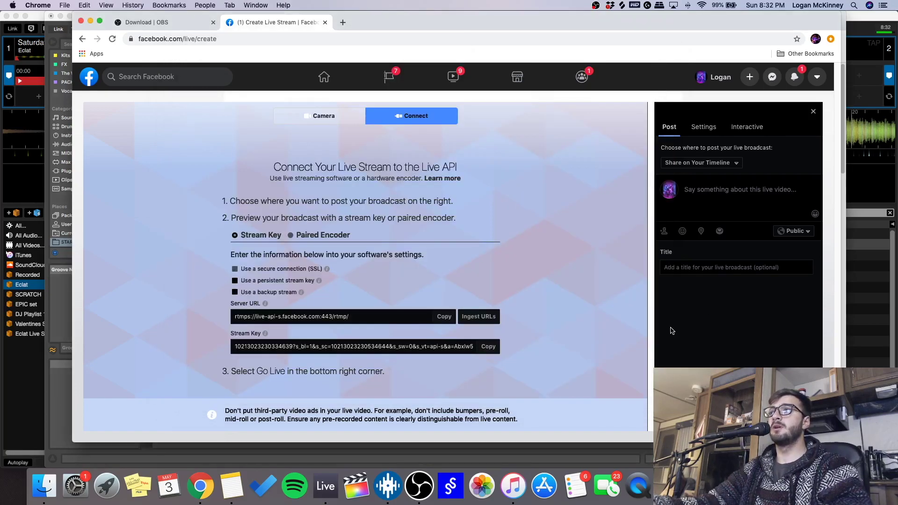
click(488, 346)
click(419, 486)
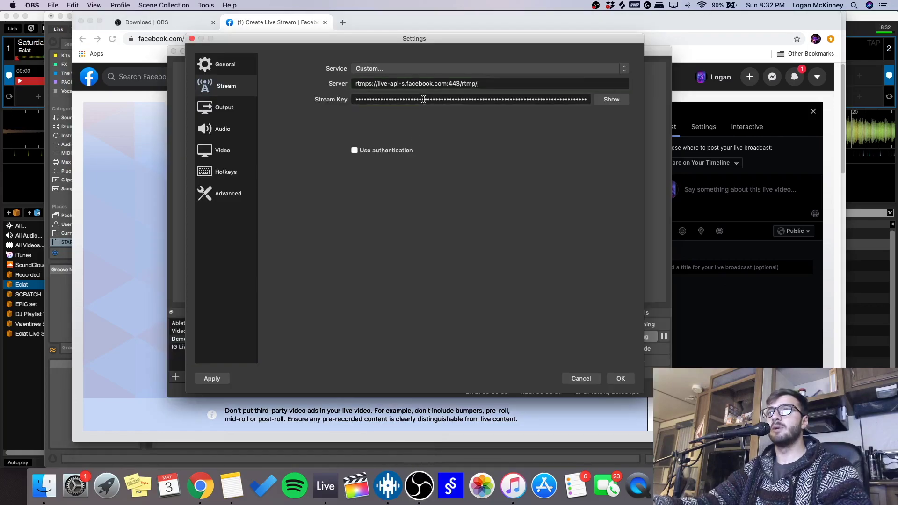
double_click(423, 99)
key(super+v)
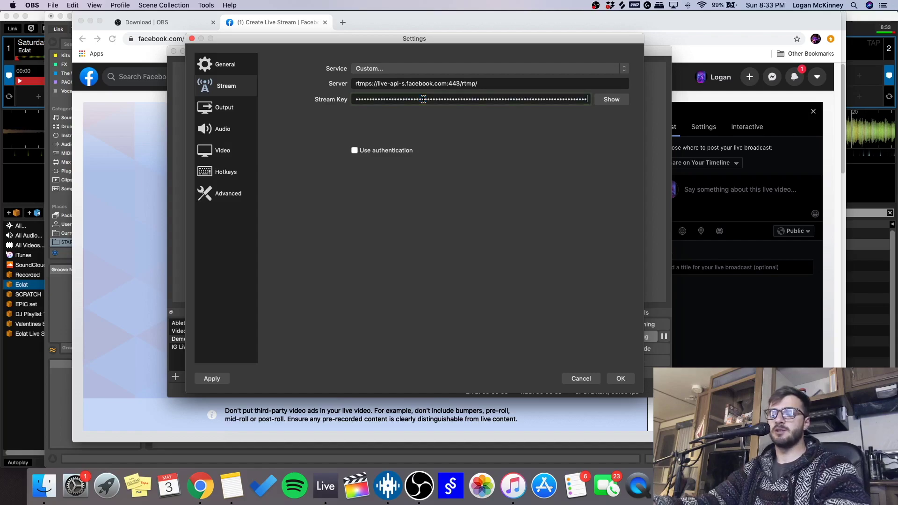
click(213, 380)
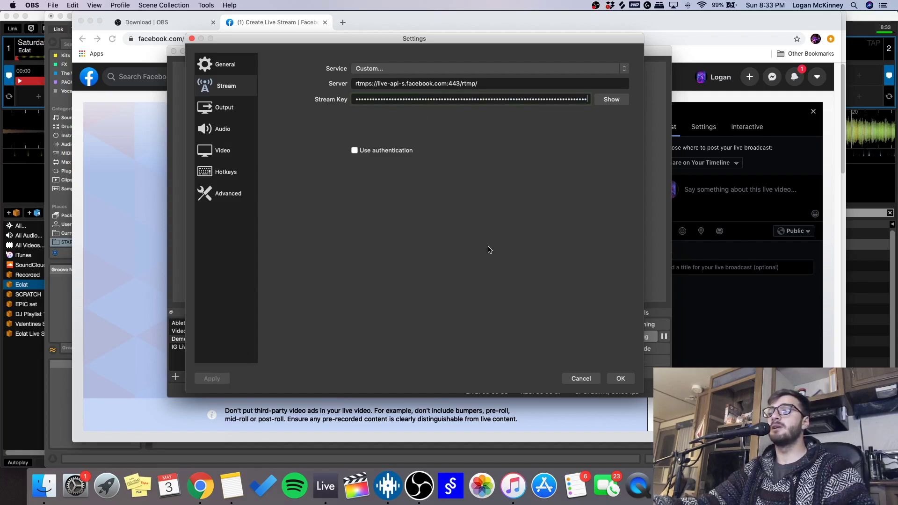
click(620, 379)
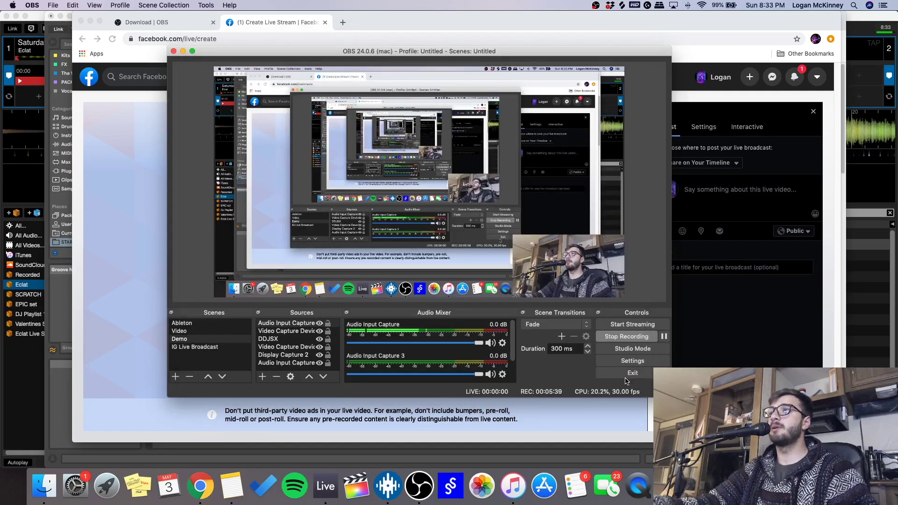
Start streaming in OBS and enter "Description" as the live video's post text on the Facebook page in Chrome.
click(632, 325)
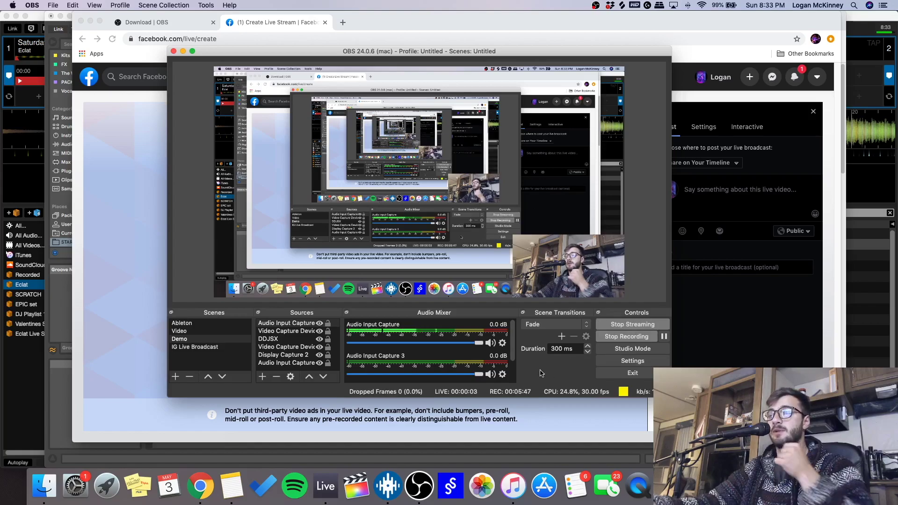
click(758, 322)
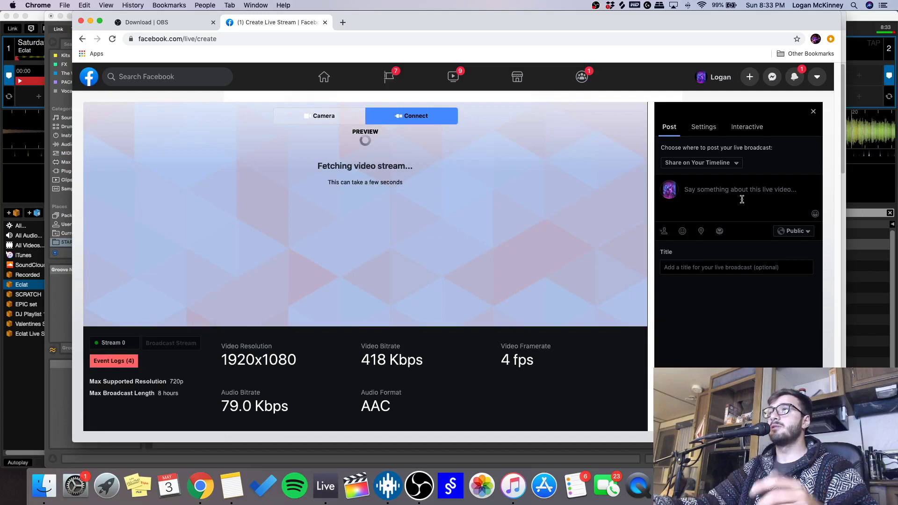
text(D)
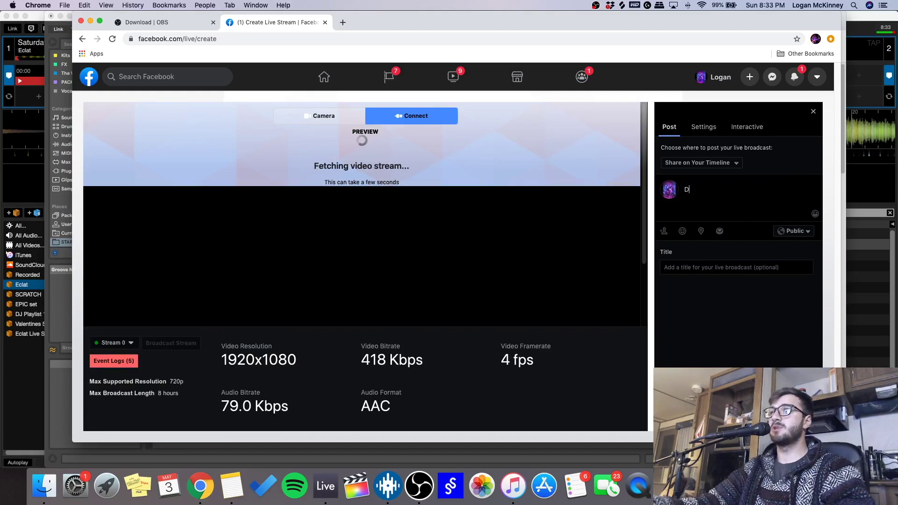
text(escription)
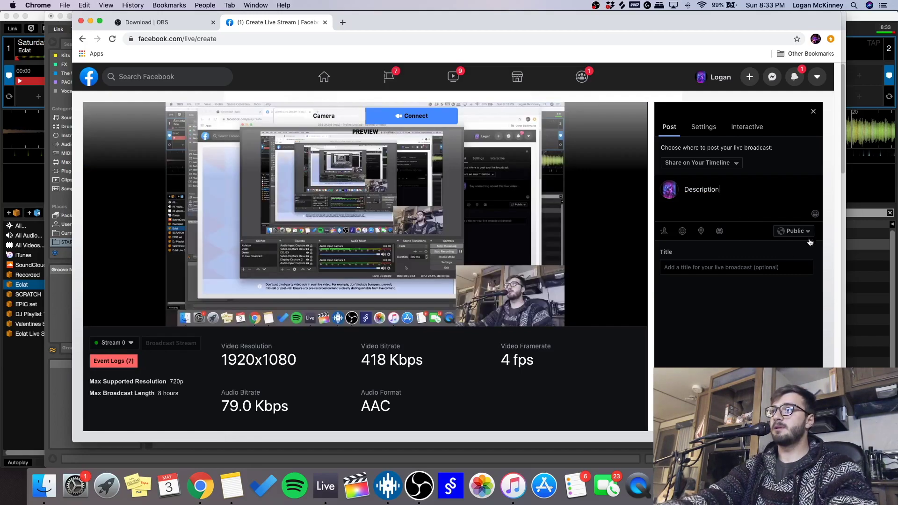
key(Tab)
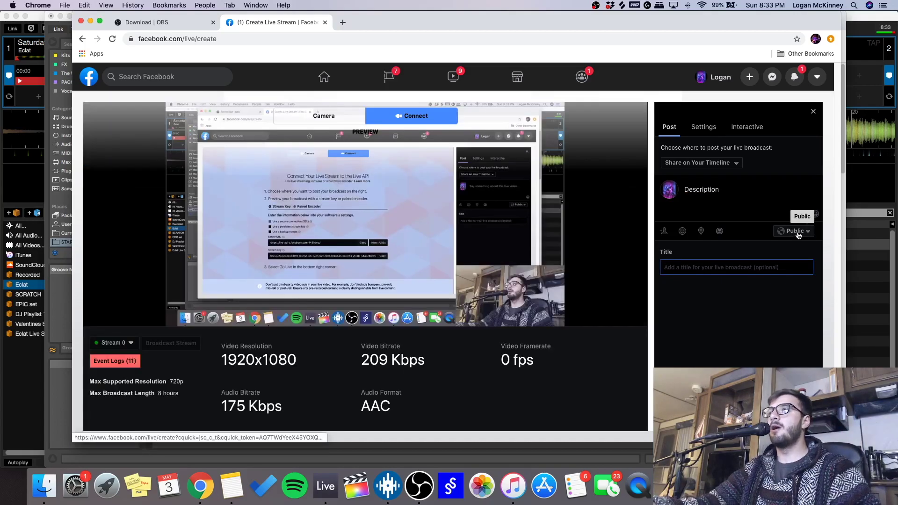
View the audience options for the Facebook live post and close them without choosing another one.
click(796, 231)
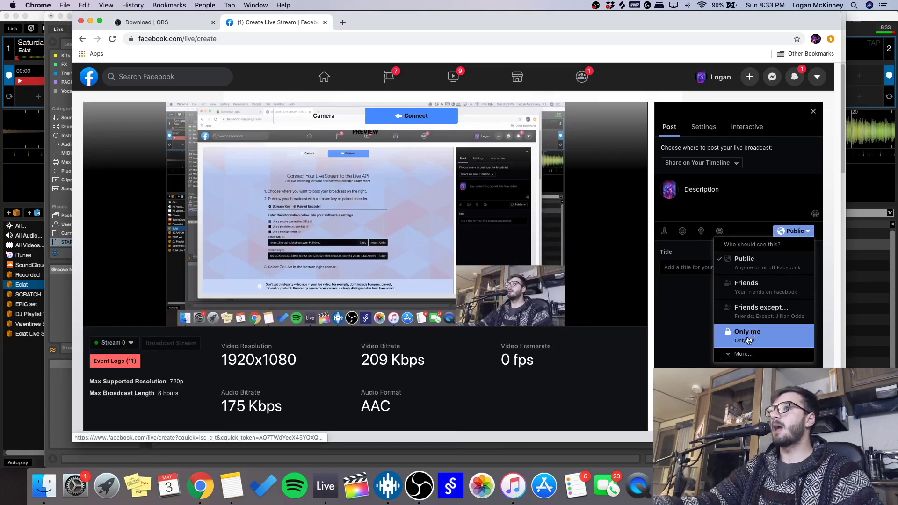
click(669, 310)
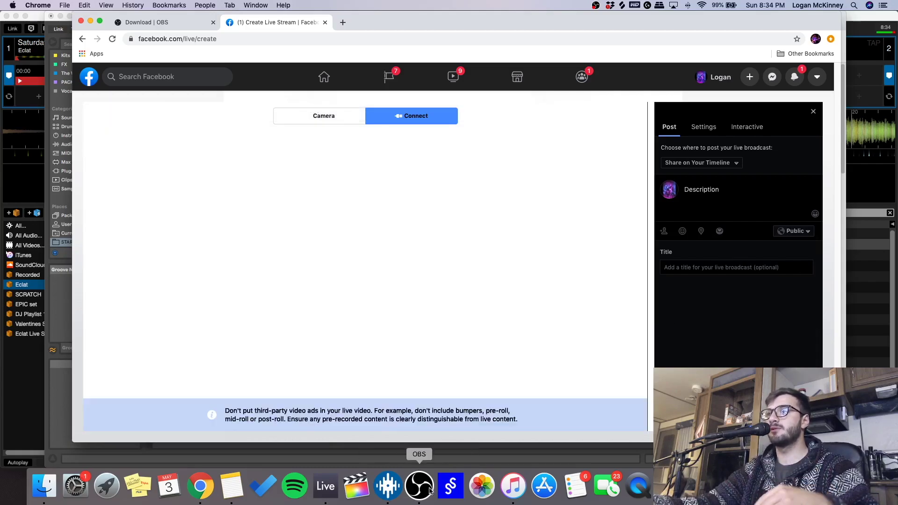
Switch to OBS to view the source types available for the Demo scene, and return through Chrome to Serato DJ Pro.
click(428, 490)
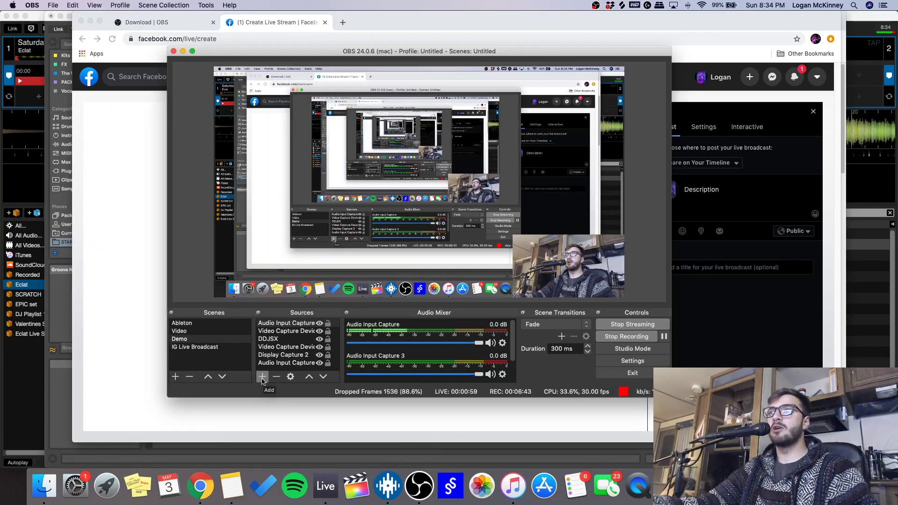
click(262, 376)
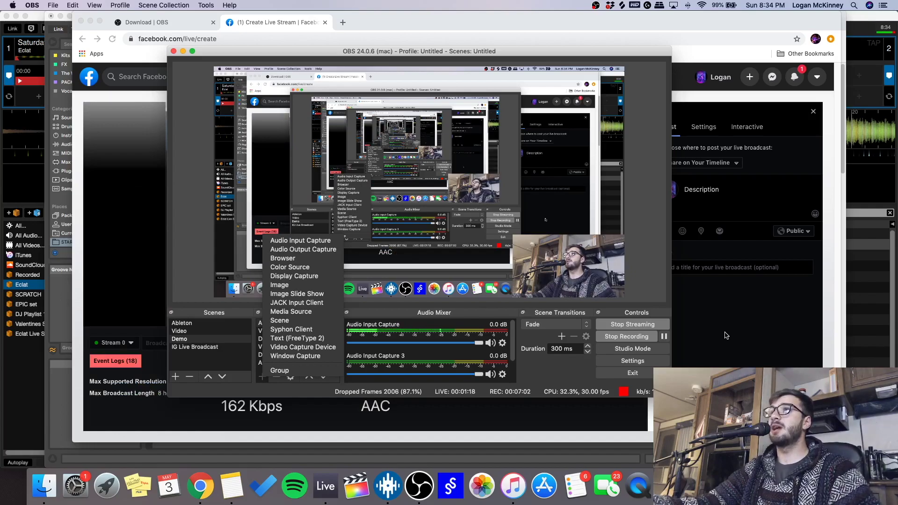
click(725, 335)
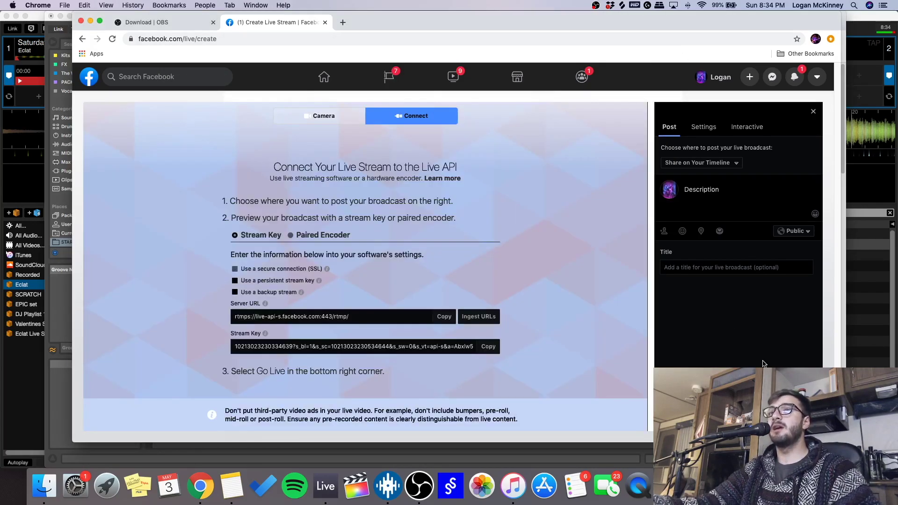
click(17, 180)
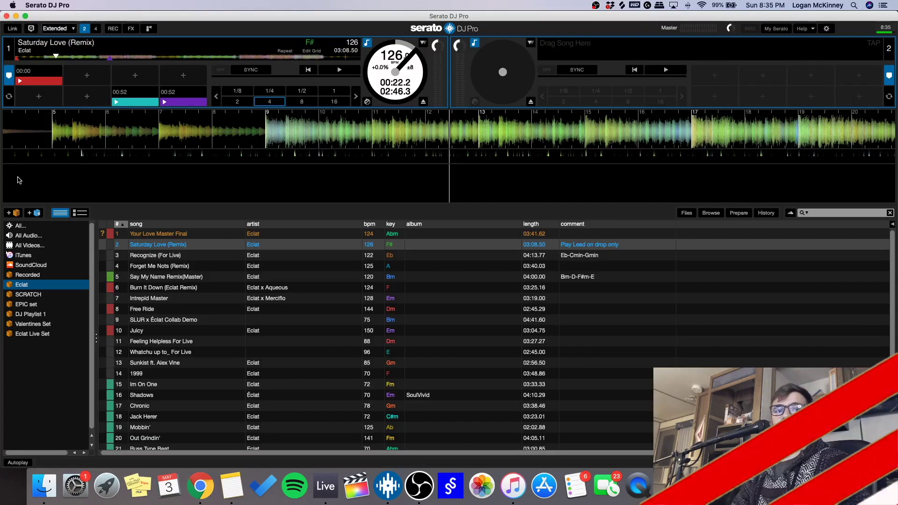